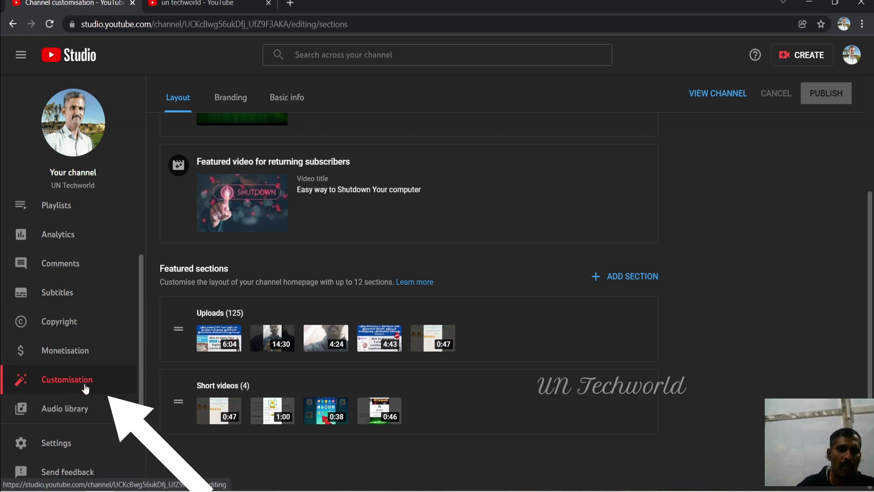
{"action": "left_click", "coordinate": [67, 385]}
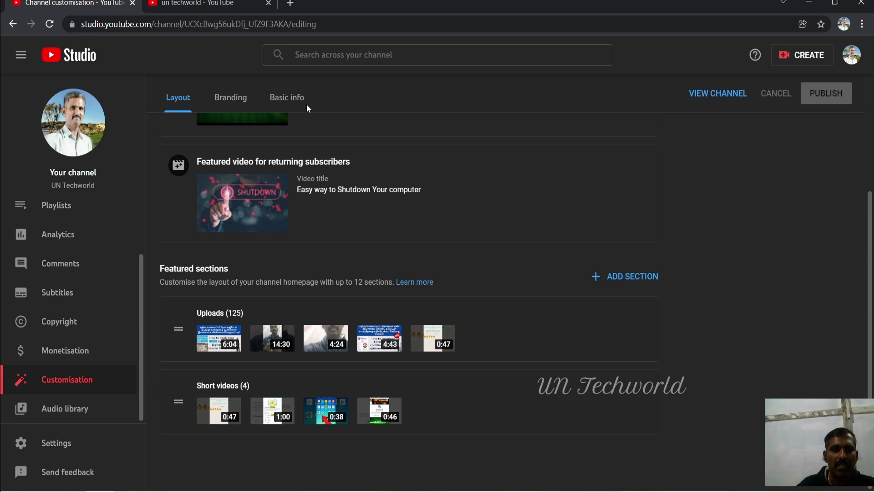
{"action": "scroll", "coordinate": [218, 278], "scroll_direction": "up", "scroll_amount": 3}
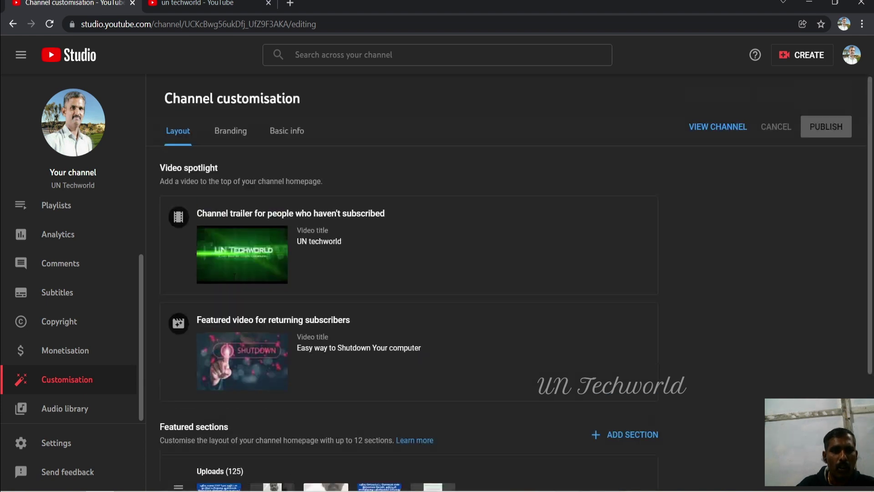
{"action": "scroll", "coordinate": [228, 279], "scroll_direction": "down", "scroll_amount": 3}
{"action": "scroll", "coordinate": [233, 280], "scroll_direction": "up", "scroll_amount": 3}
{"action": "scroll", "coordinate": [234, 280], "scroll_direction": "down", "scroll_amount": 3}
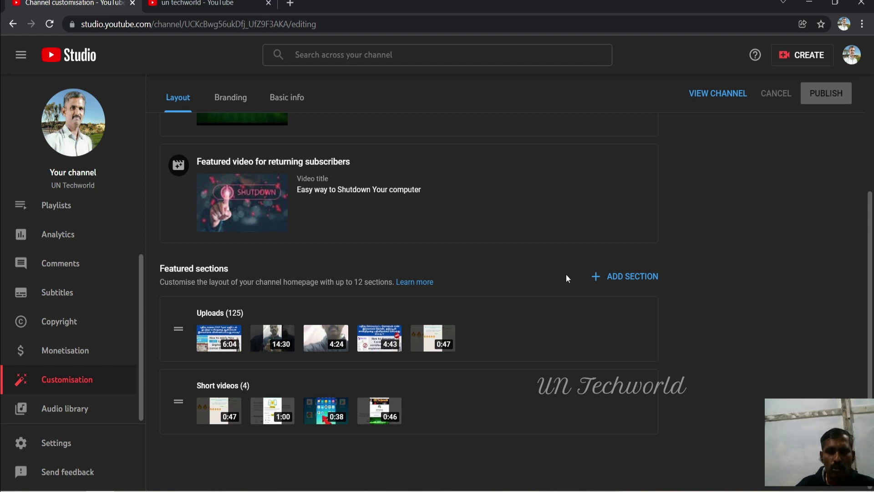
Step: Browse the section types available under ADD SECTION in the channel layout
{"action": "left_click", "coordinate": [618, 277]}
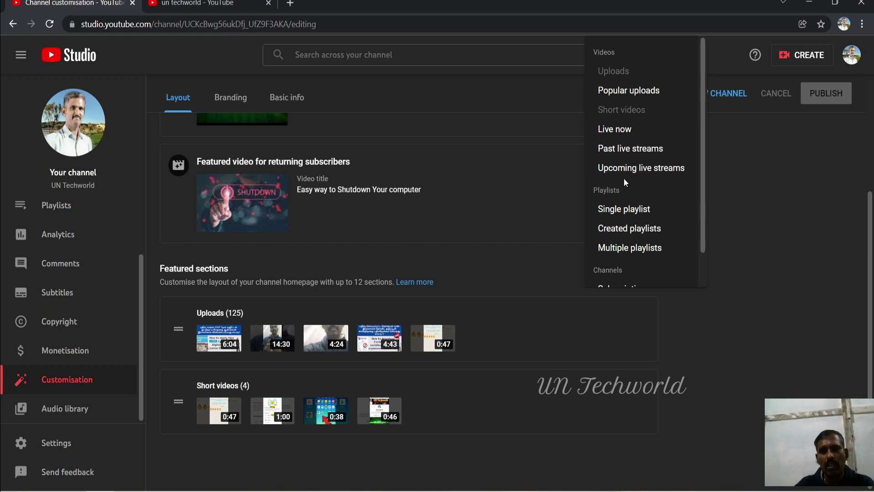
{"action": "scroll", "coordinate": [624, 182], "scroll_direction": "down", "scroll_amount": 1}
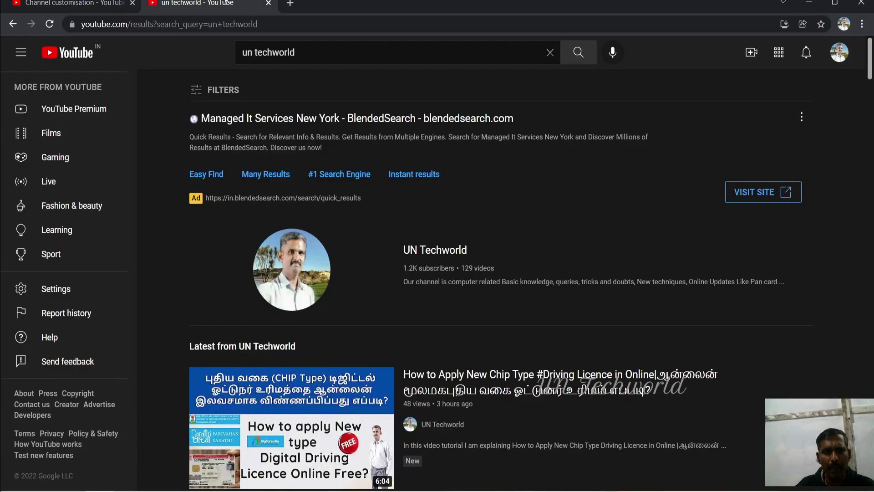
Step: Confirm UN Techworld's Channels tab features no other channels, then return to Studio's Layout page
{"action": "left_click", "coordinate": [430, 252]}
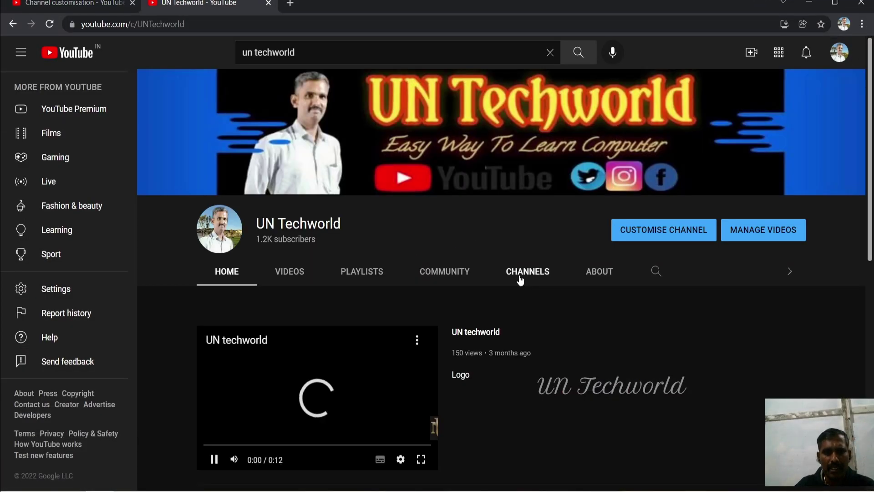
{"action": "left_click", "coordinate": [519, 276]}
{"action": "scroll", "coordinate": [518, 282], "scroll_direction": "down", "scroll_amount": 3}
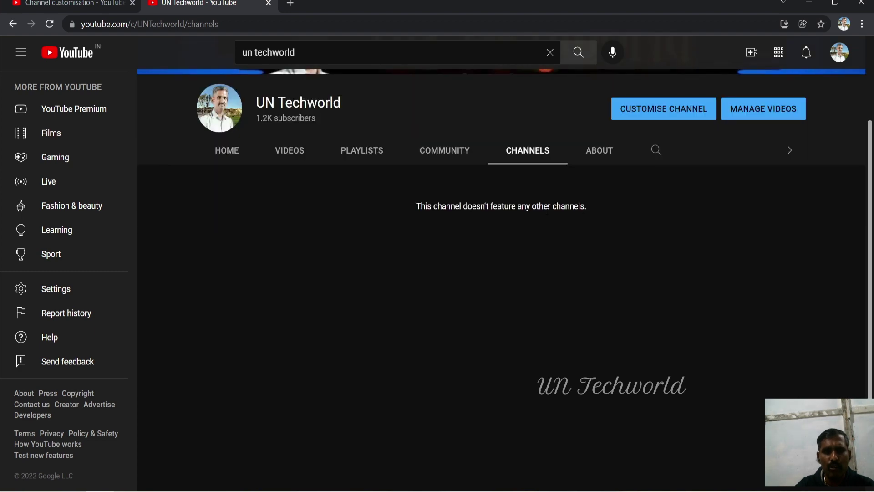
{"action": "left_click_drag", "start_coordinate": [422, 203], "coordinate": [614, 202]}
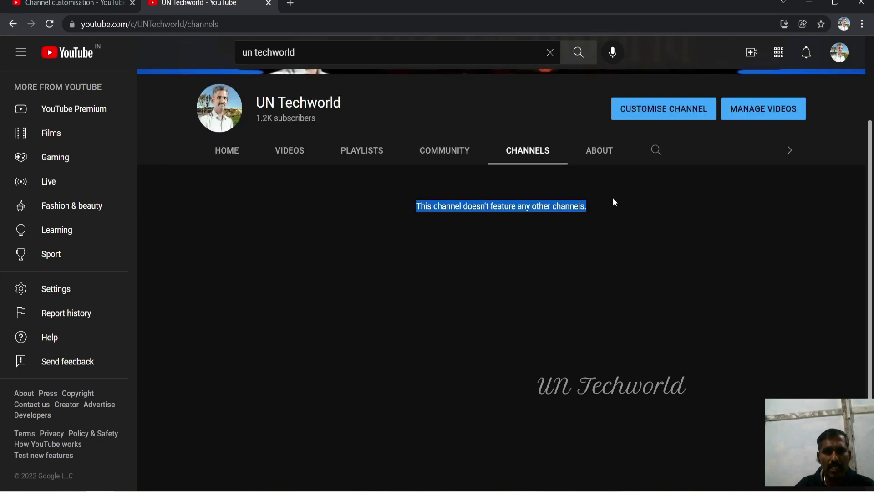
{"action": "key", "text": "ctrl+Tab"}
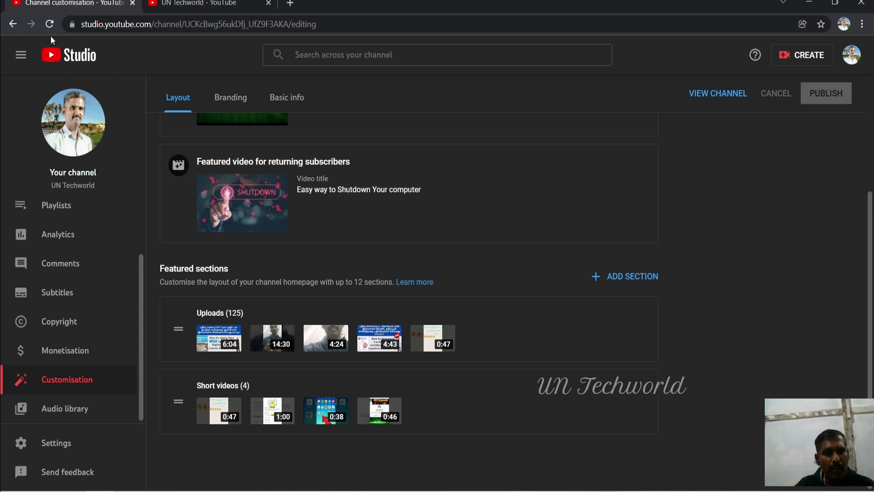
Step: Add a Featured channels section to the layout containing the UN Hintaji channel
{"action": "left_click", "coordinate": [625, 281]}
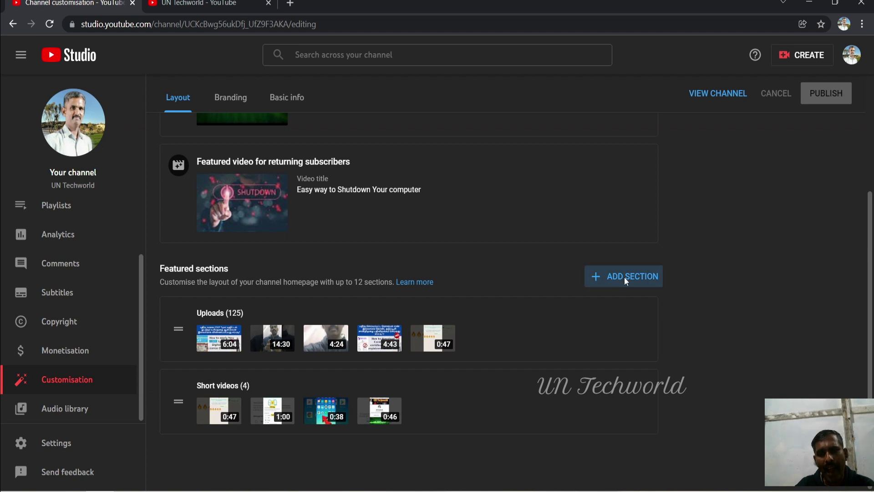
{"action": "scroll", "coordinate": [641, 197], "scroll_direction": "down", "scroll_amount": 1}
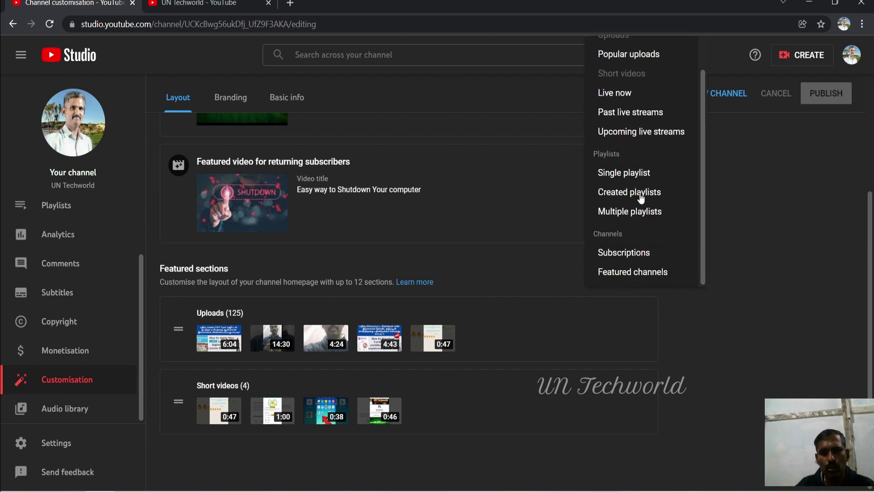
{"action": "left_click", "coordinate": [625, 278]}
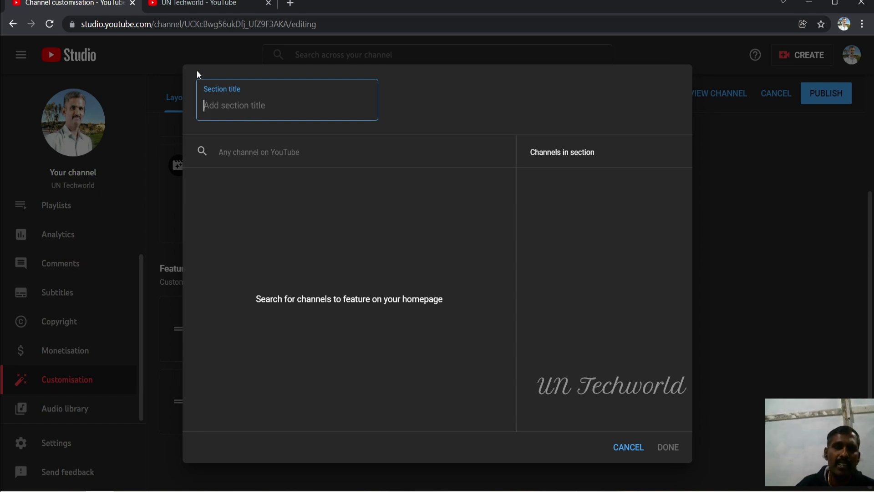
{"action": "left_click", "coordinate": [248, 152]}
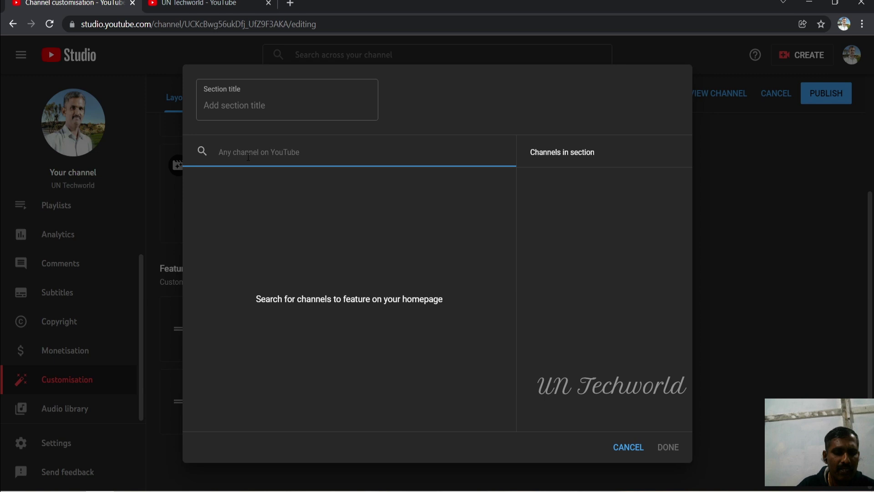
{"action": "type", "text": "UN "}
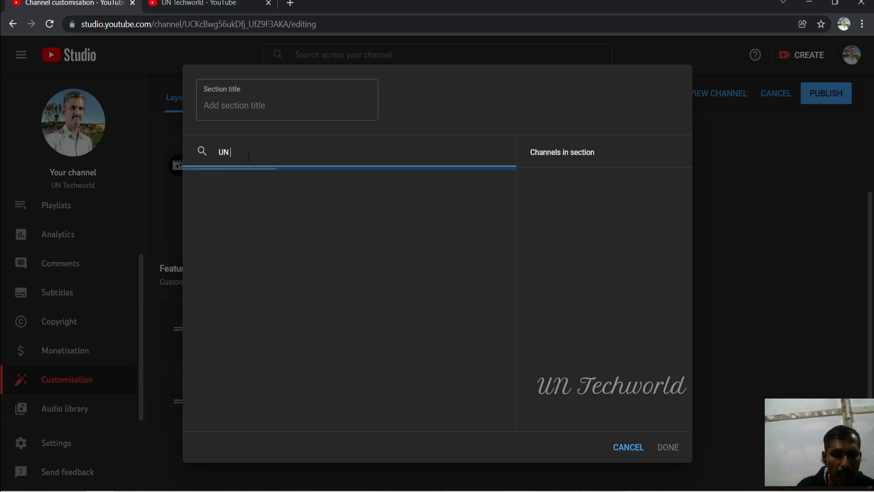
{"action": "type", "text": "Hintaji"}
{"action": "left_click", "coordinate": [205, 199]}
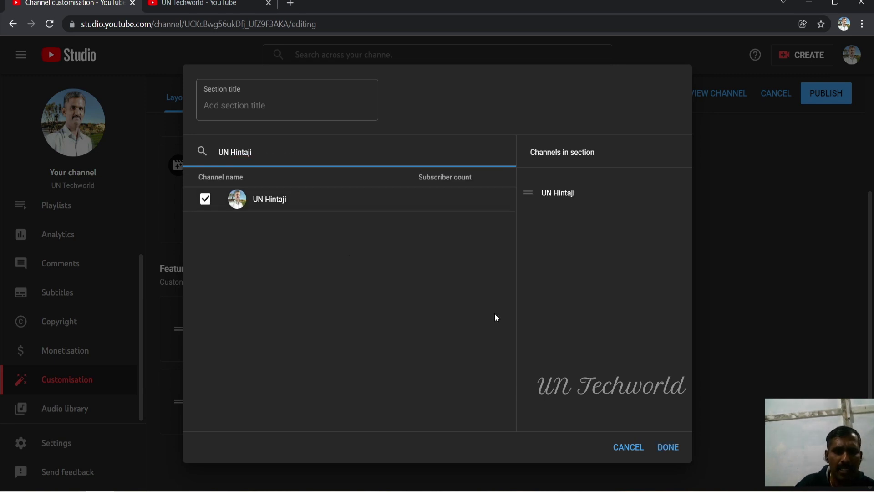
{"action": "left_click", "coordinate": [667, 448]}
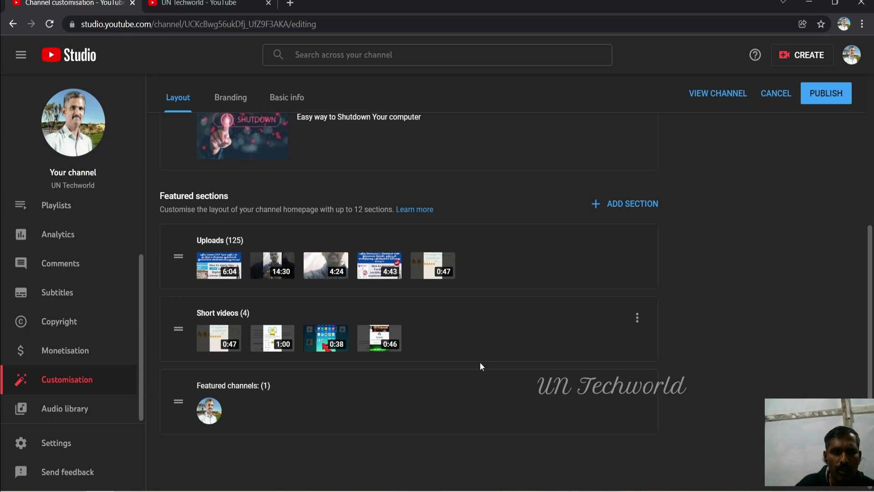
Step: Add a second Featured channels section containing Anjali's Ulagam channel
{"action": "left_click", "coordinate": [620, 209]}
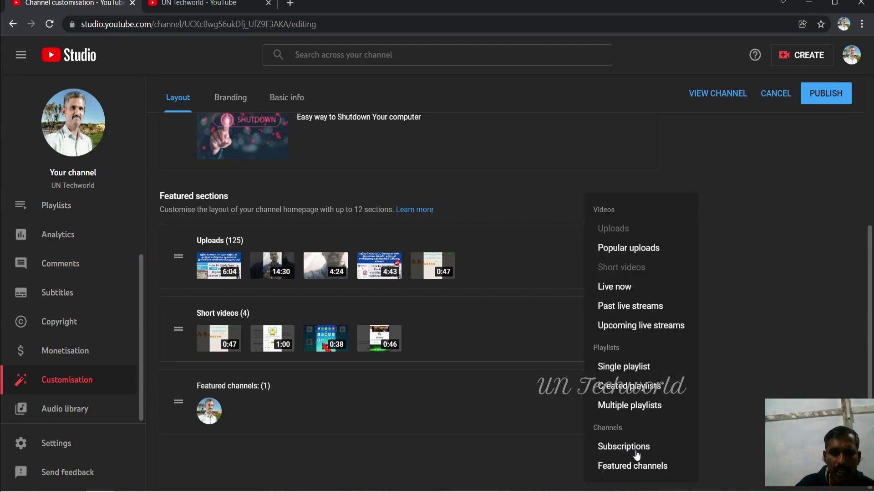
{"action": "left_click", "coordinate": [635, 466]}
{"action": "left_click", "coordinate": [248, 152]}
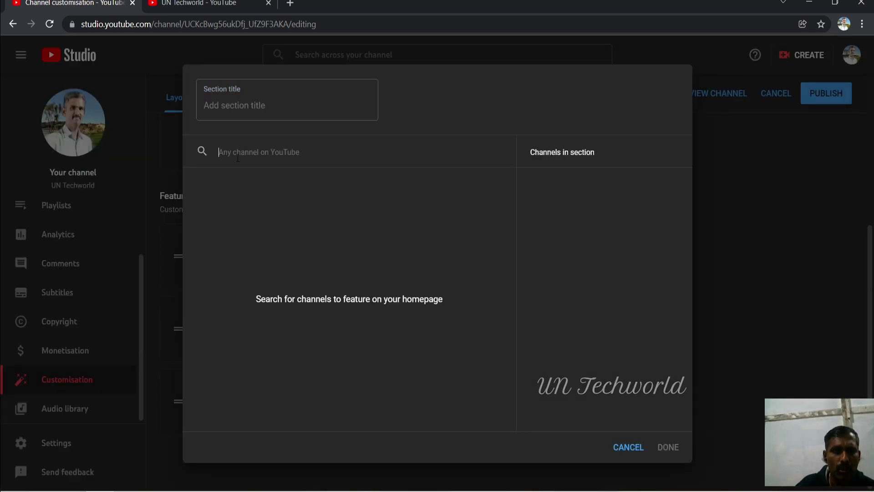
{"action": "type", "text": "Anjali ulagam"}
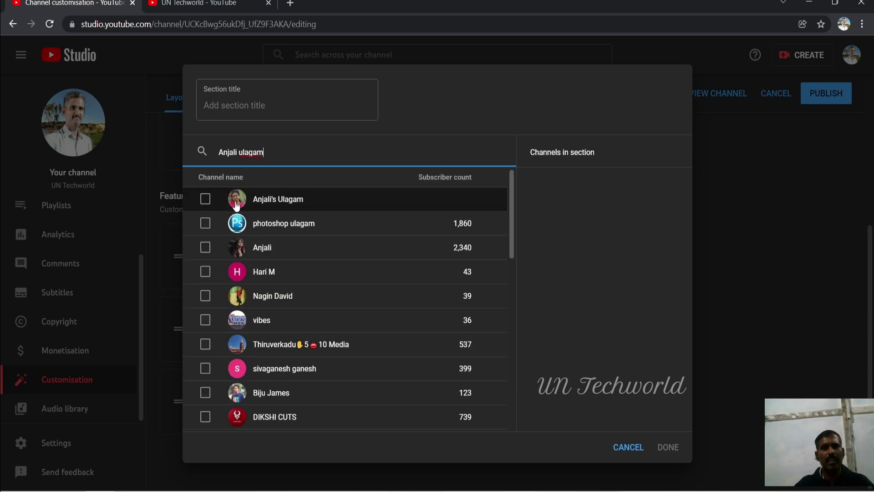
{"action": "left_click", "coordinate": [205, 199]}
{"action": "left_click", "coordinate": [668, 447]}
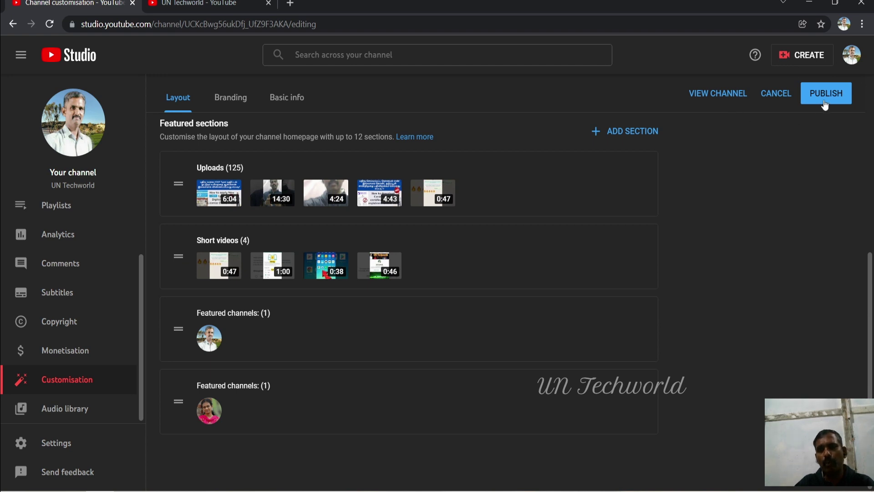
Step: Publish the channel layout with the two Featured channels sections
{"action": "left_click", "coordinate": [196, 3]}
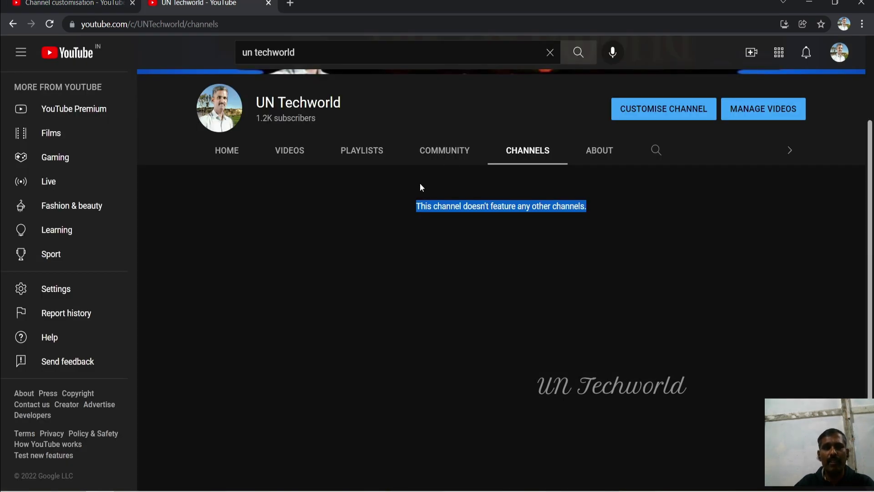
{"action": "left_click", "coordinate": [73, 4]}
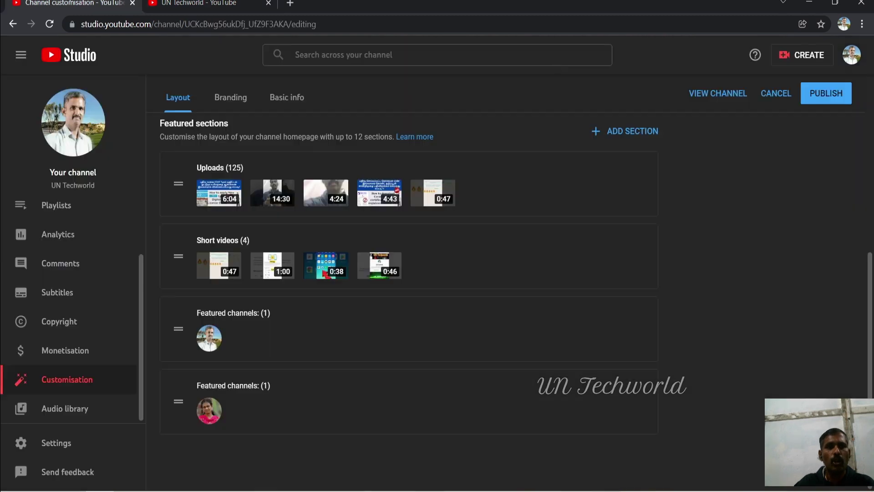
{"action": "left_click", "coordinate": [825, 96]}
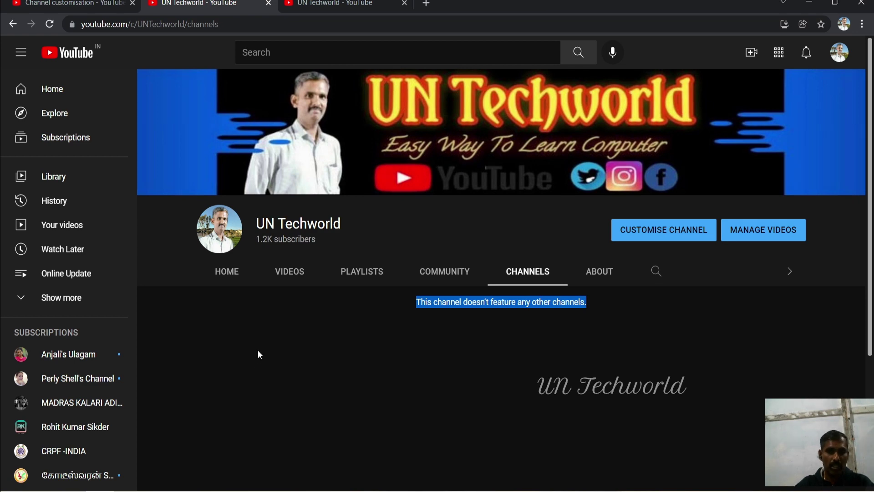
Step: Recheck the UN Techworld public Channels tab, which still shows no featured channels
{"action": "left_click", "coordinate": [73, 3]}
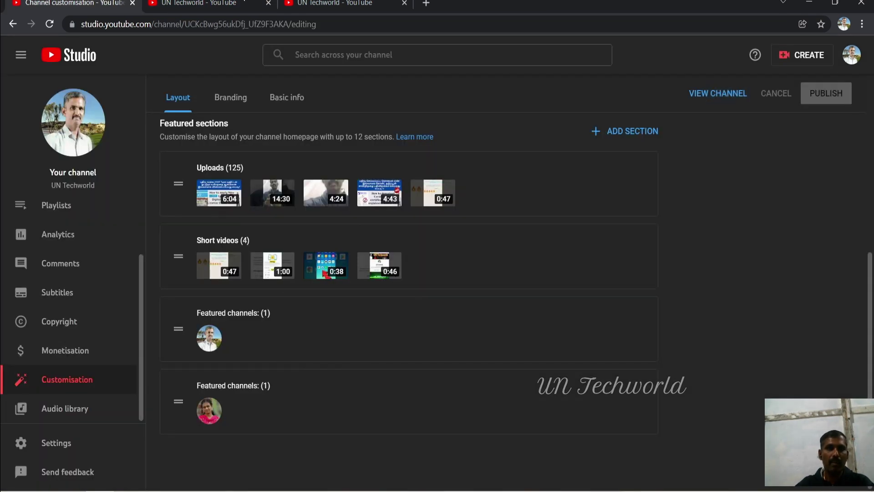
{"action": "key", "text": "ctrl+Tab"}
{"action": "scroll", "coordinate": [96, 366], "scroll_direction": "down", "scroll_amount": 7}
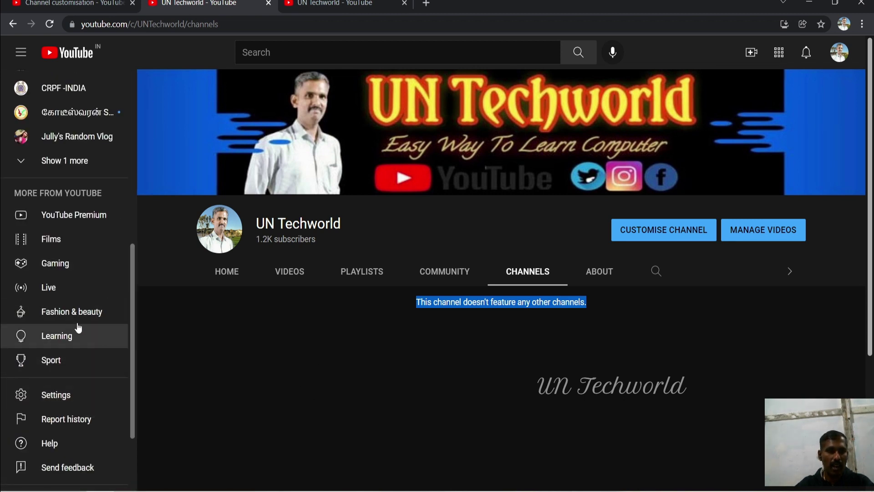
Step: In Settings > Privacy, turn off 'Keep all my saved playlists private'
{"action": "left_click", "coordinate": [59, 394]}
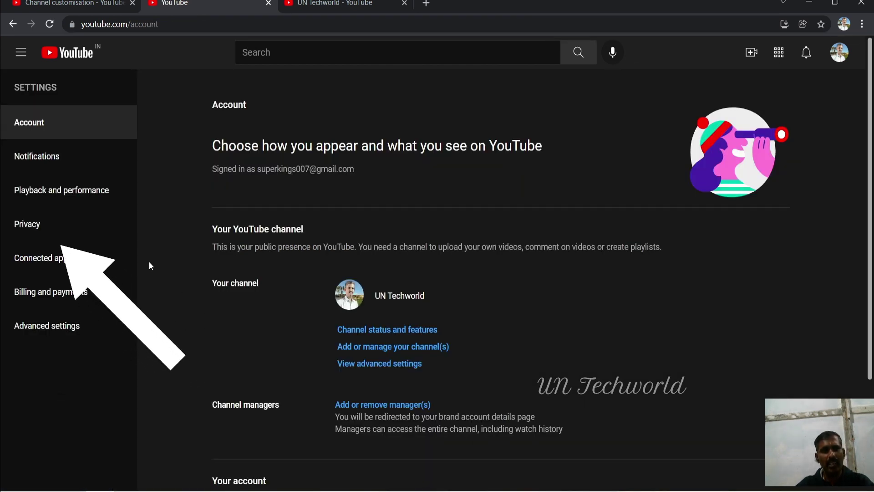
{"action": "left_click", "coordinate": [30, 229]}
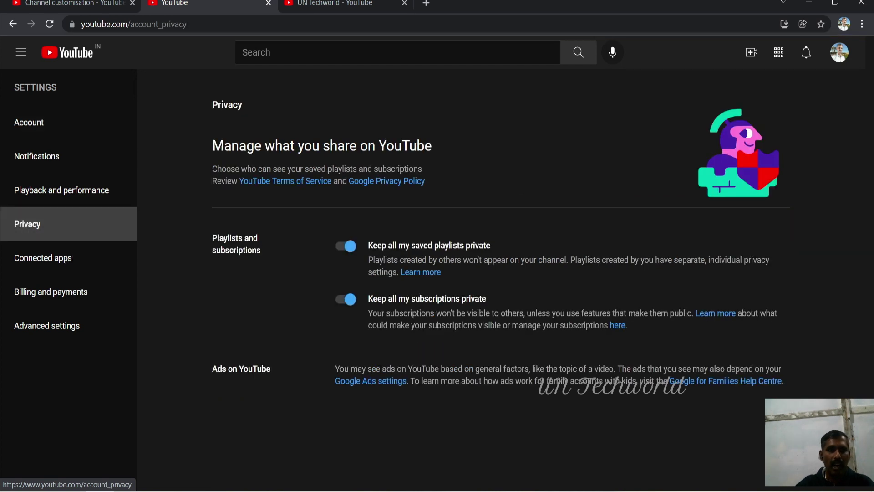
{"action": "left_click_drag", "start_coordinate": [199, 239], "coordinate": [268, 264]}
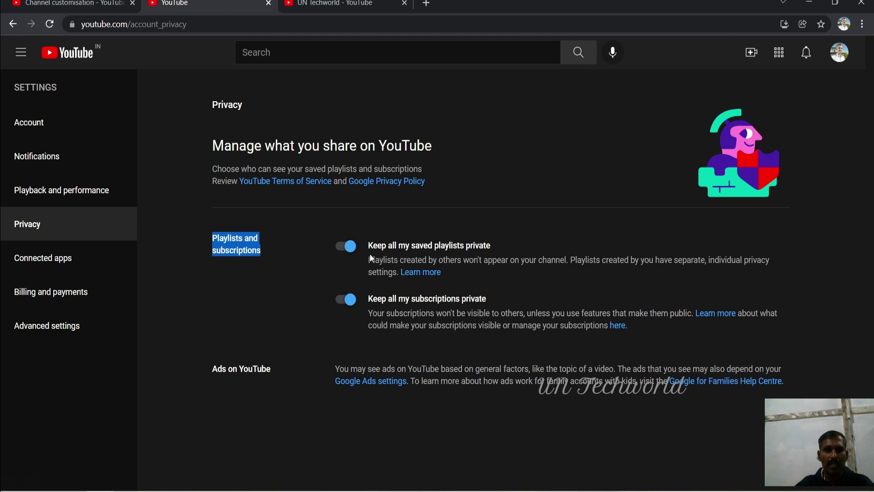
{"action": "left_click_drag", "start_coordinate": [371, 250], "coordinate": [503, 251]}
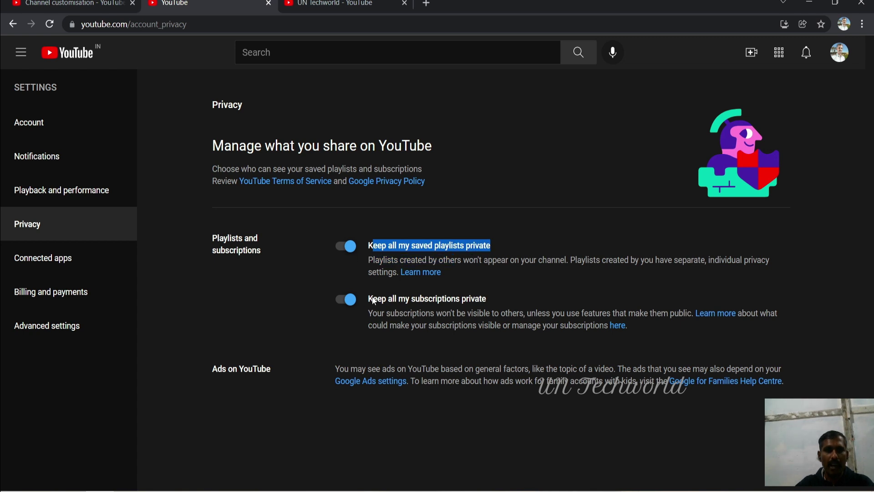
{"action": "left_click_drag", "start_coordinate": [373, 301], "coordinate": [487, 300]}
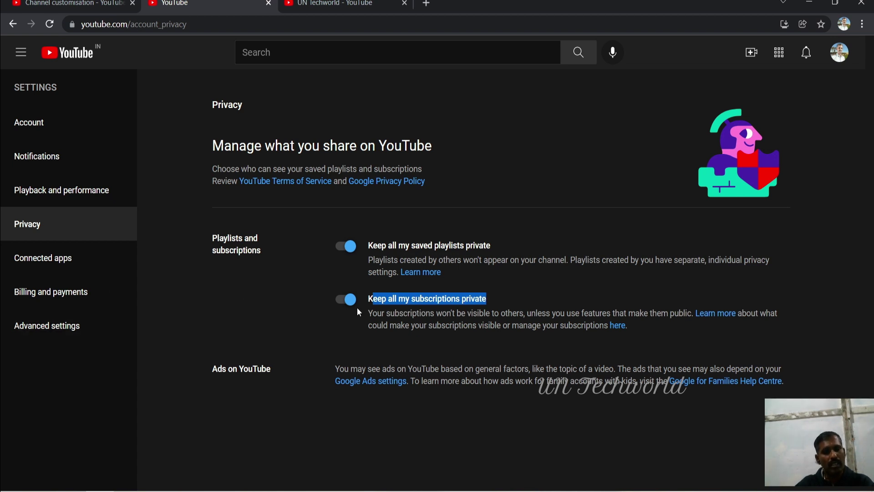
{"action": "left_click", "coordinate": [338, 247]}
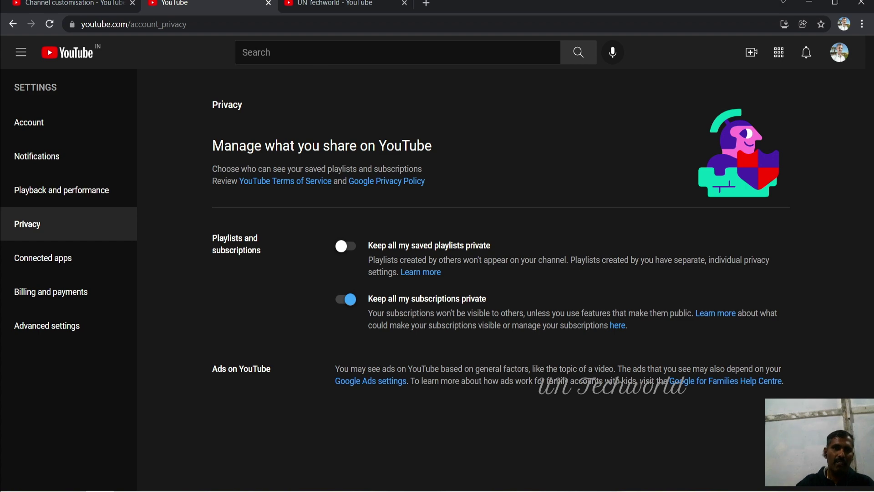
{"action": "left_click", "coordinate": [347, 4]}
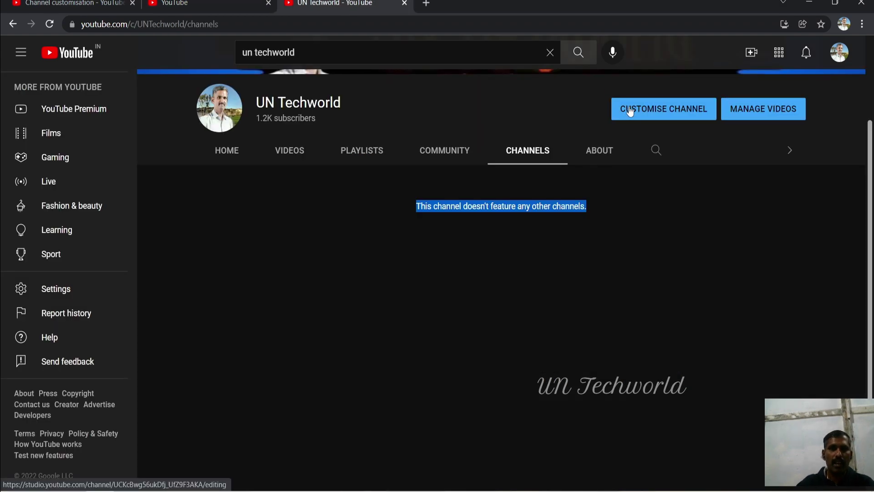
Step: Search 'un techworld' and verify its Channels tab now lists two featured channels, including UN Hintaji
{"action": "left_click", "coordinate": [576, 53]}
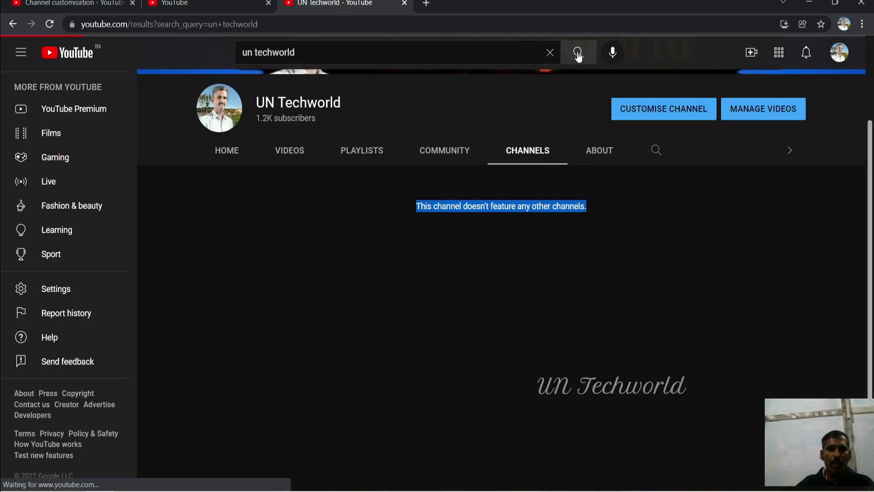
{"action": "left_click", "coordinate": [468, 241]}
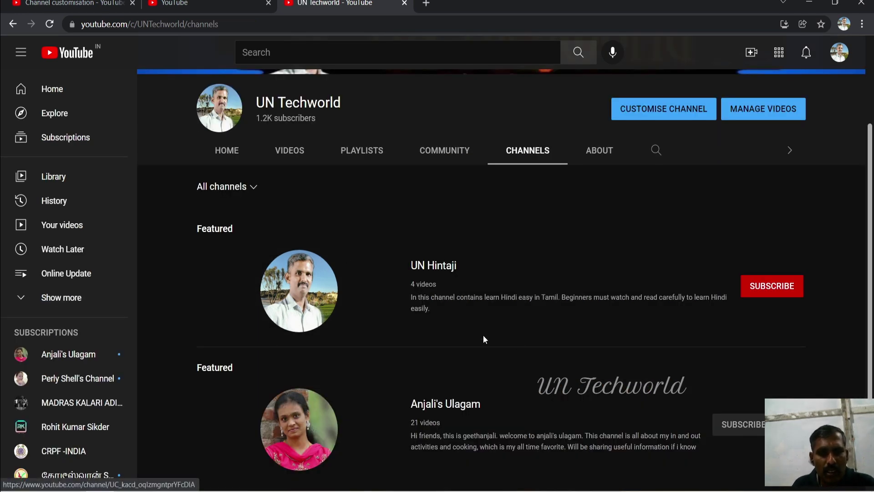
{"action": "key", "text": "ctrl+1"}
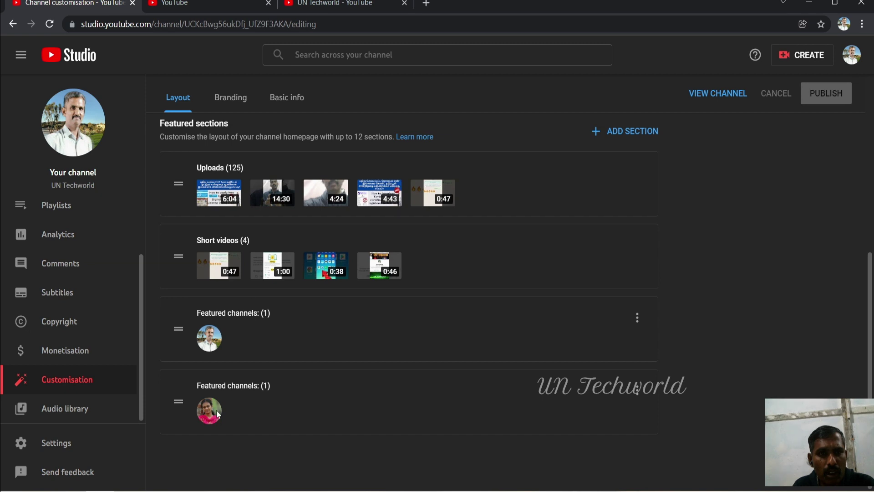
{"action": "key", "text": "ctrl+3"}
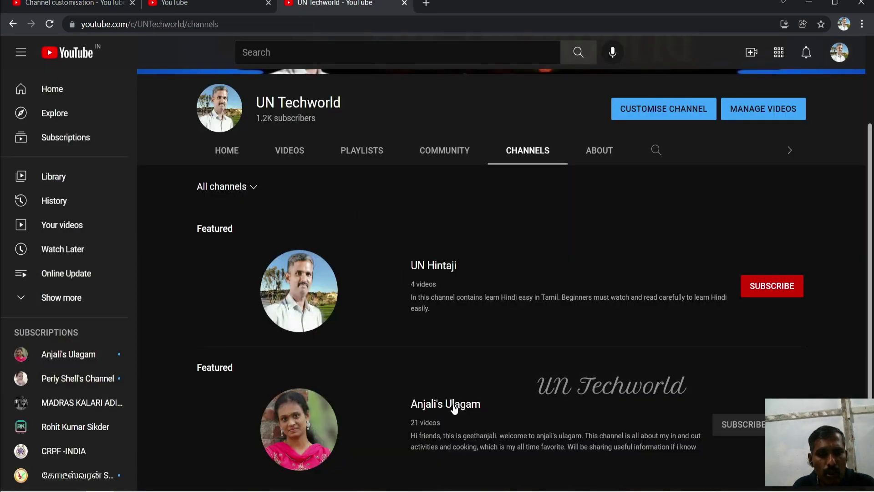
{"action": "left_click", "coordinate": [235, 7]}
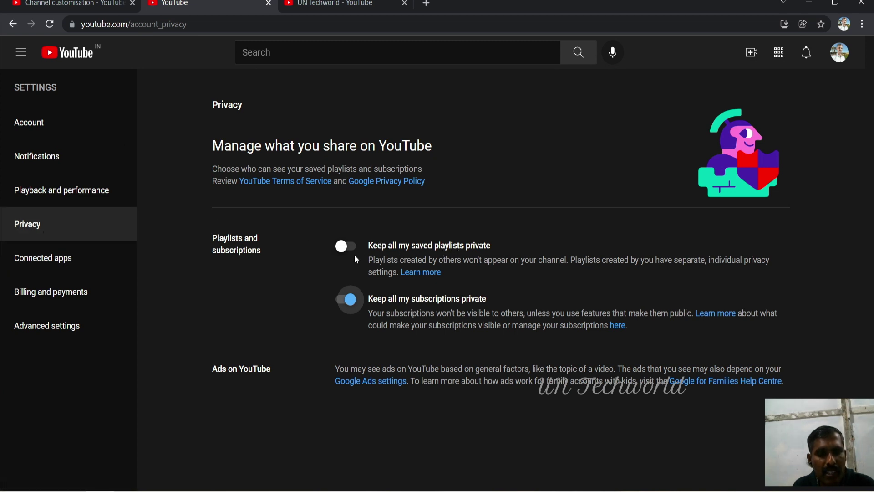
Step: Return to the UN Techworld Channels tab showing UN Hintaji and Anjali's Ulagam
{"action": "key", "text": "ctrl+Tab"}
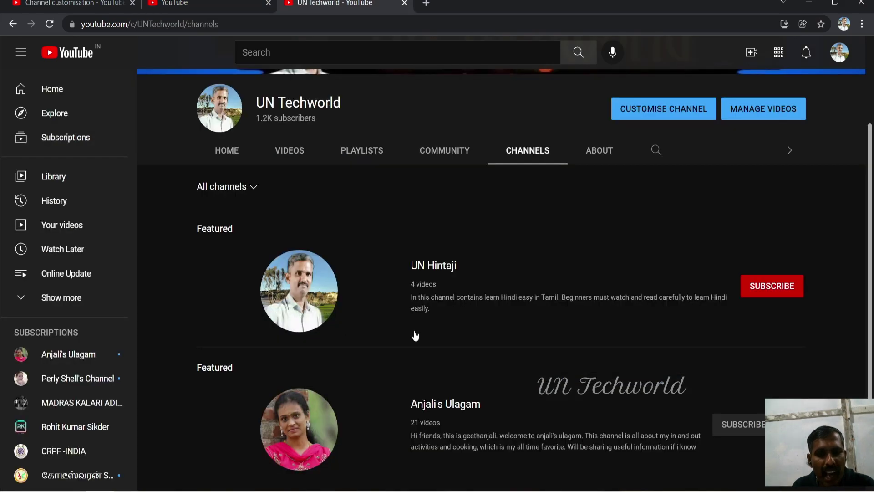